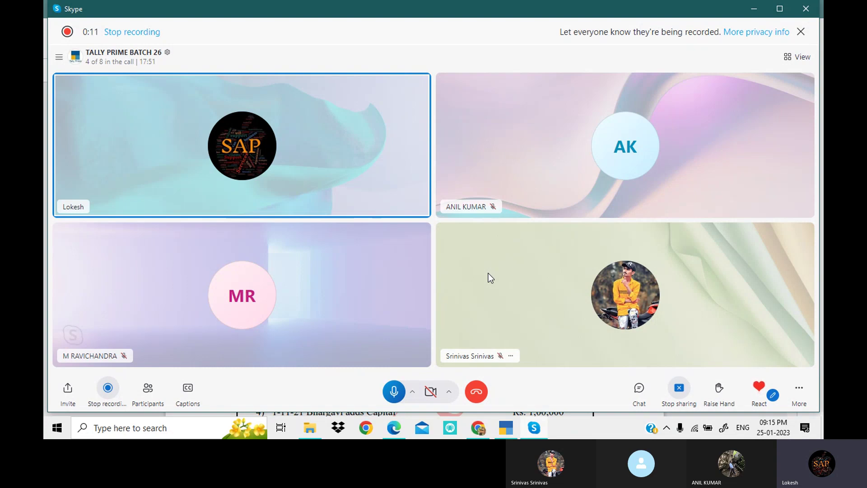
Switch to TallyPrime and shut the open SUMITRA FINANCE COMPANY, confirming the closure.
mouse_move(478, 428)
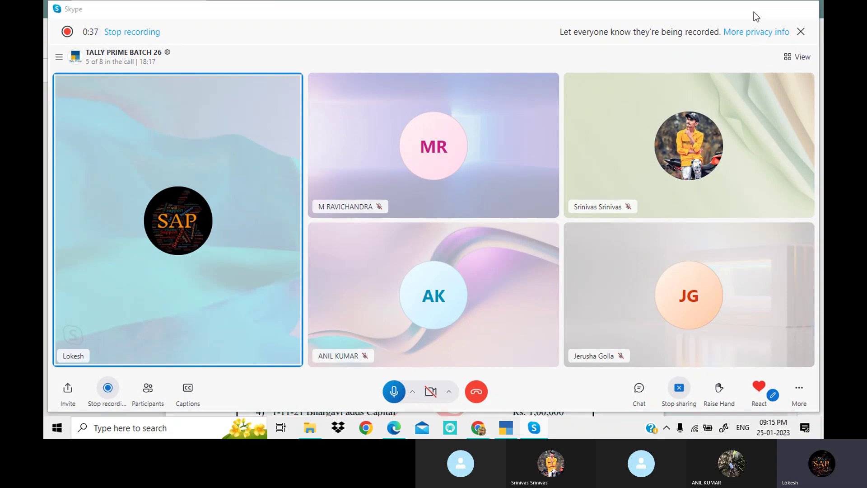
left_click(755, 12)
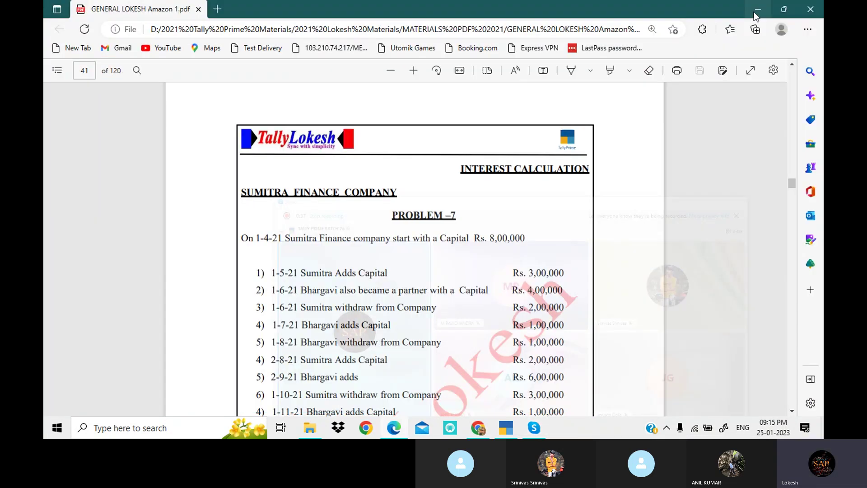
left_click(506, 427)
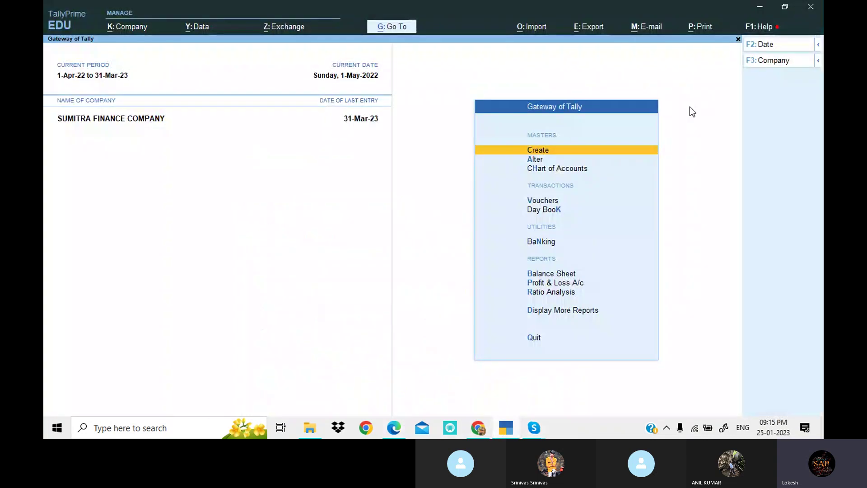
left_click(782, 61)
key("Up")
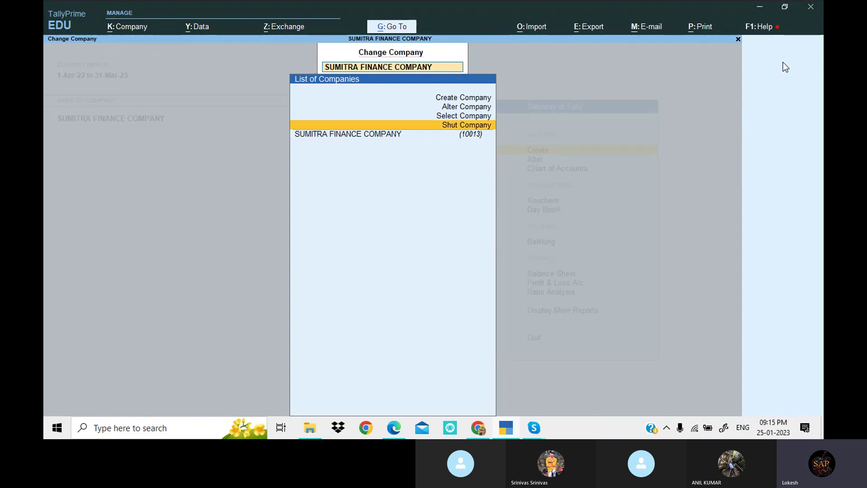
key("Return")
key("Return")
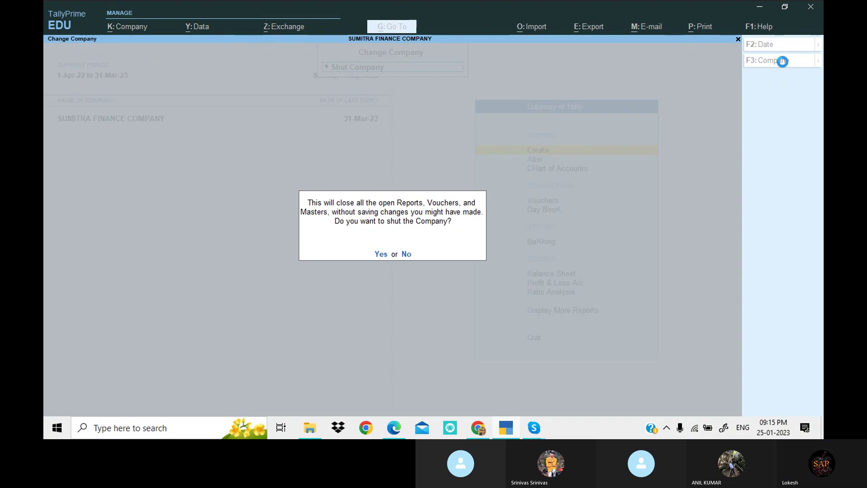
key("Return")
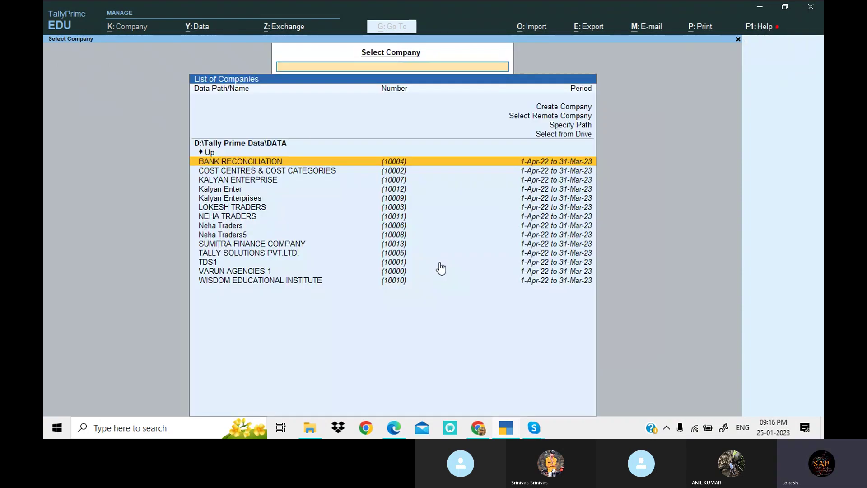
key("Up")
key("Up")
key("Up")
key("Up")
key("Up")
key("Up")
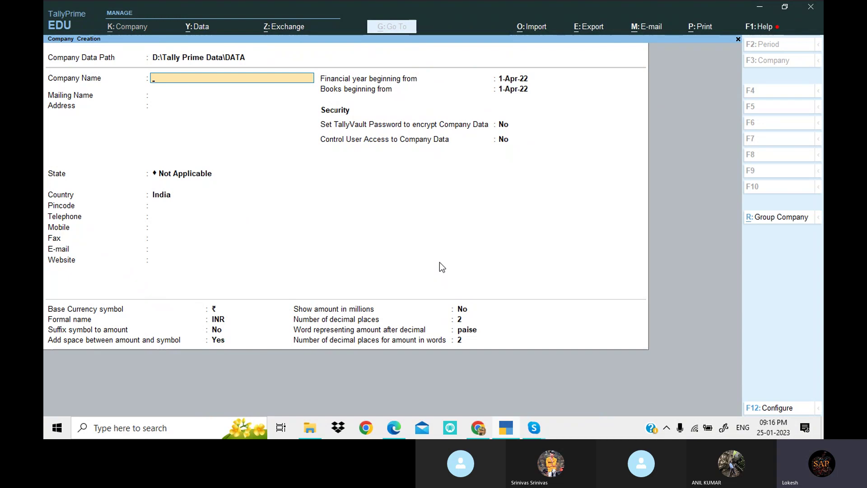
key("Escape")
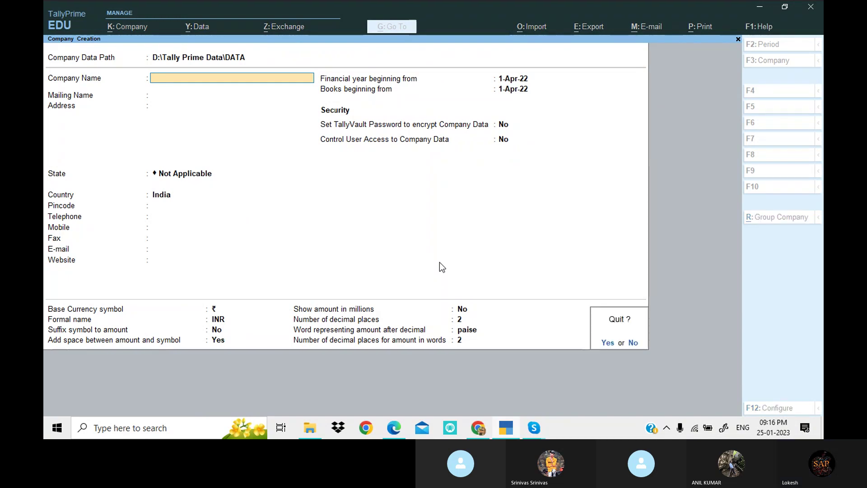
key("Escape")
key("Escape")
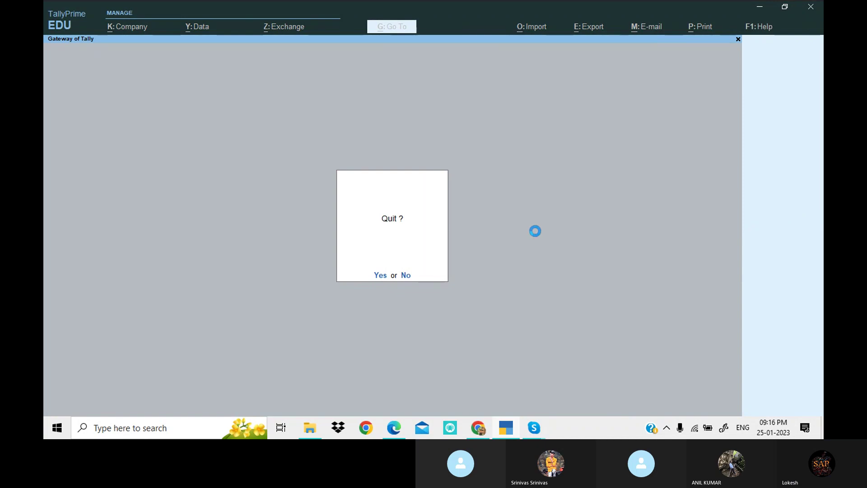
key("n")
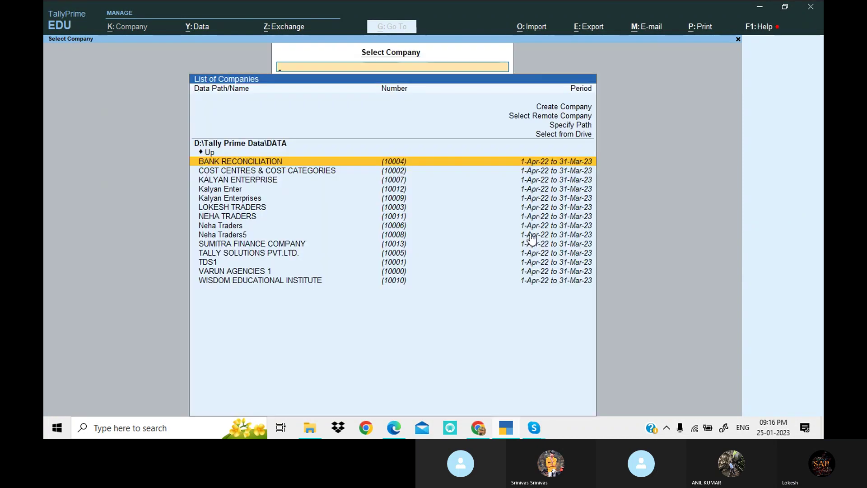
Start creating a new company and enter Arjun Traders as its company and mailing name, leaving the address blank.
key("Up")
key("Up")
key("Up")
key("Up")
key("Up")
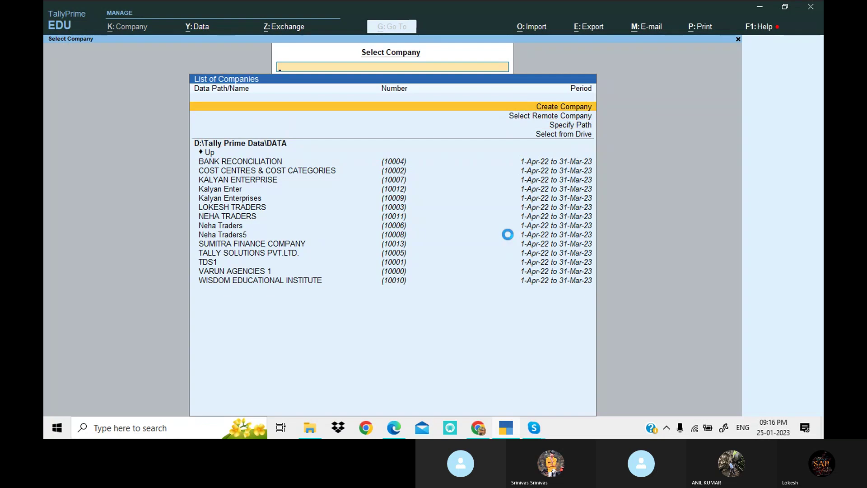
key("Return")
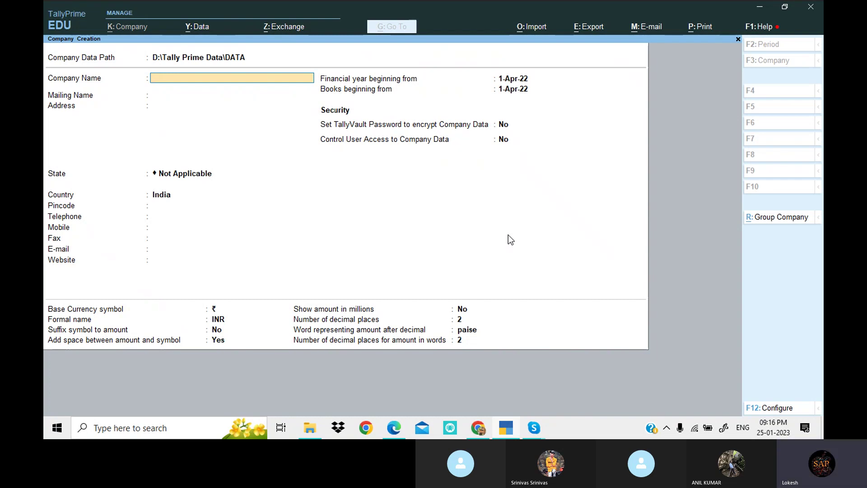
type("Arjun Traderr")
key("BackSpace")
key("Return")
key("Return")
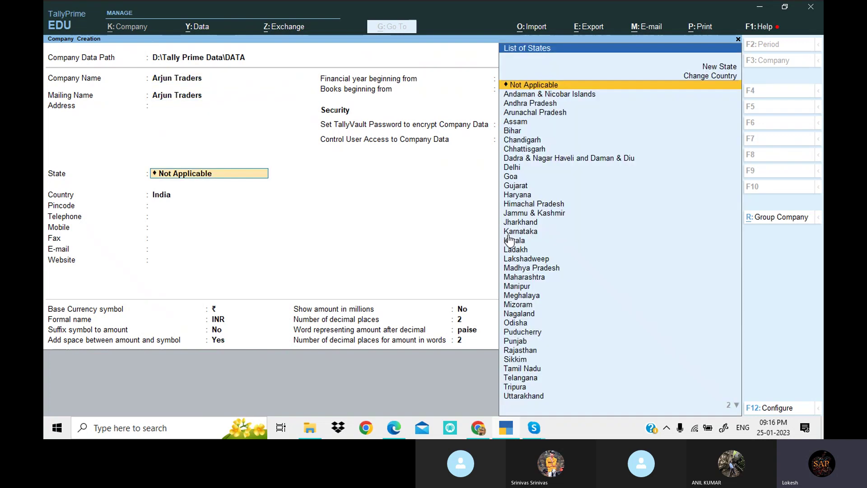
Set the company's state to Andhra Pradesh, keeping India as the country and leaving the contact details blank.
key("Down")
key("Down")
key("Return")
key("Return")
key("Return")
key("Return")
key("Return")
key("Return")
key("Return")
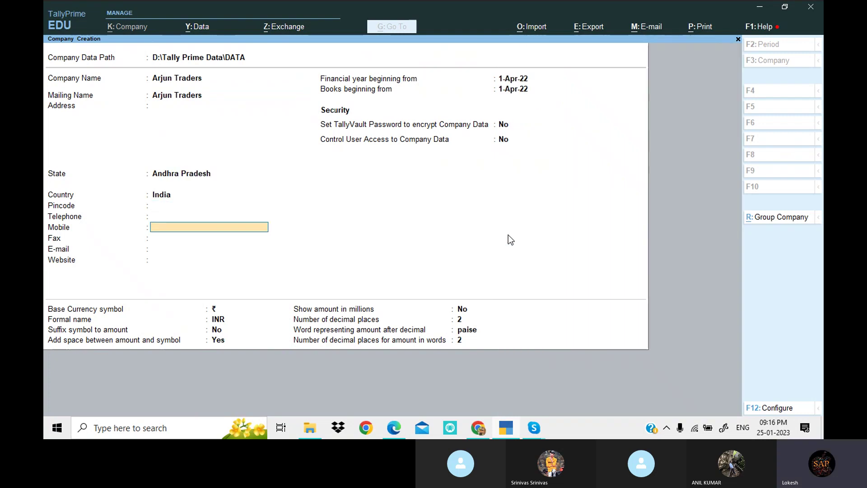
key("Return")
key("Return")
key("Return")
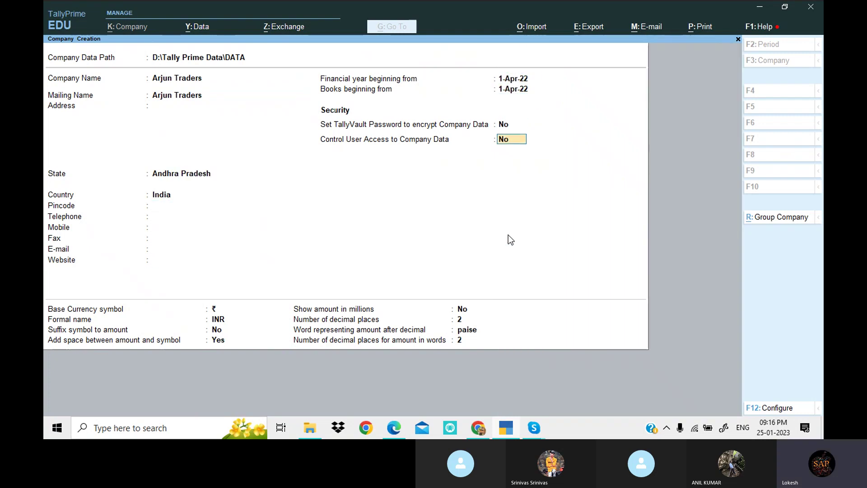
Enable TallyVault encryption of the company data, then enter and confirm the TallyVault password.
key("Up")
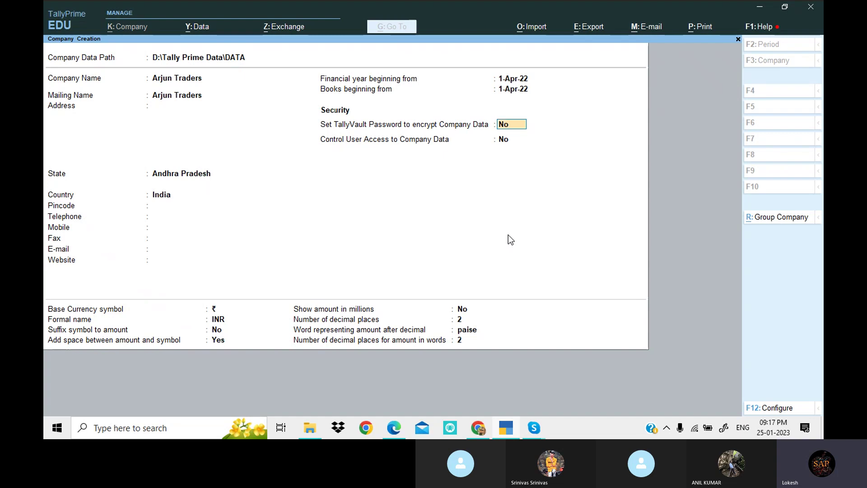
type("y")
key("Return")
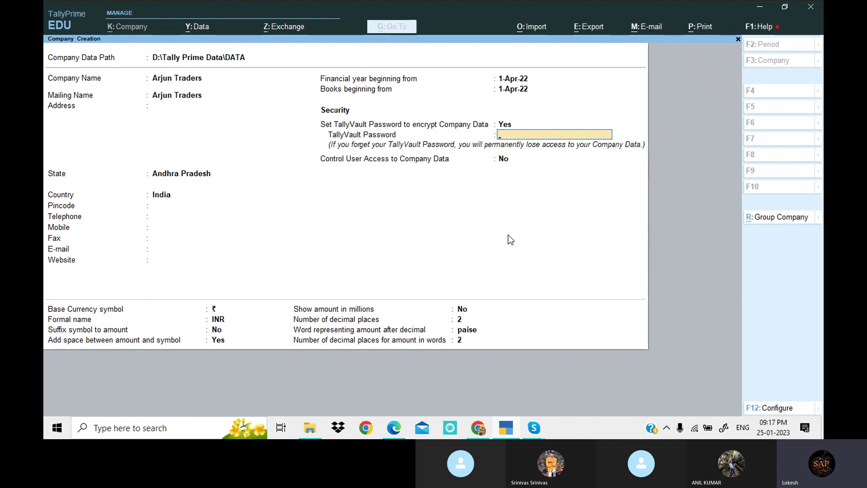
type("***")
key("Return")
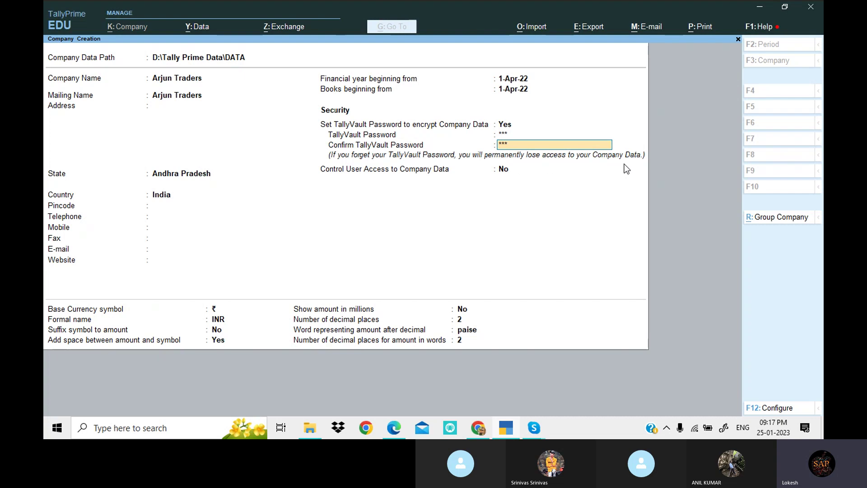
key("Return")
Keep user access control off and the default currency settings, and accept the creation of Arjun Traders.
key("Return")
key("Return")
key("Return")
key("Return")
key("Return")
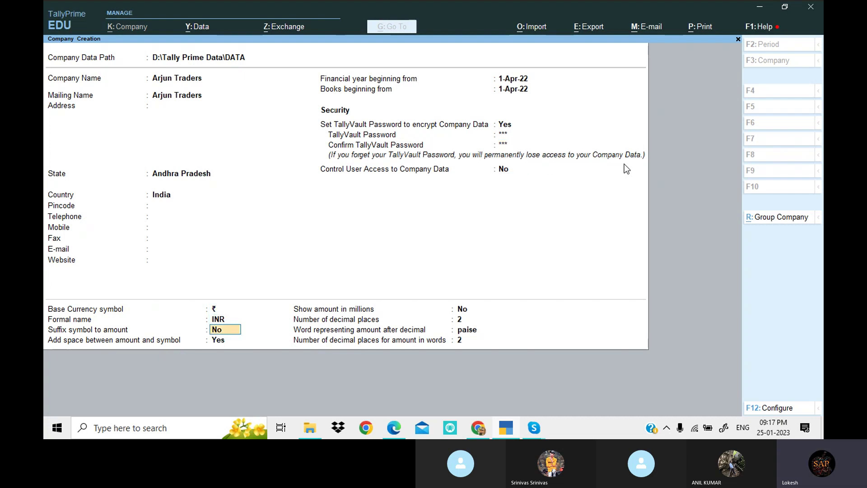
key("Return")
key("Return")
key("Return")
key("Return")
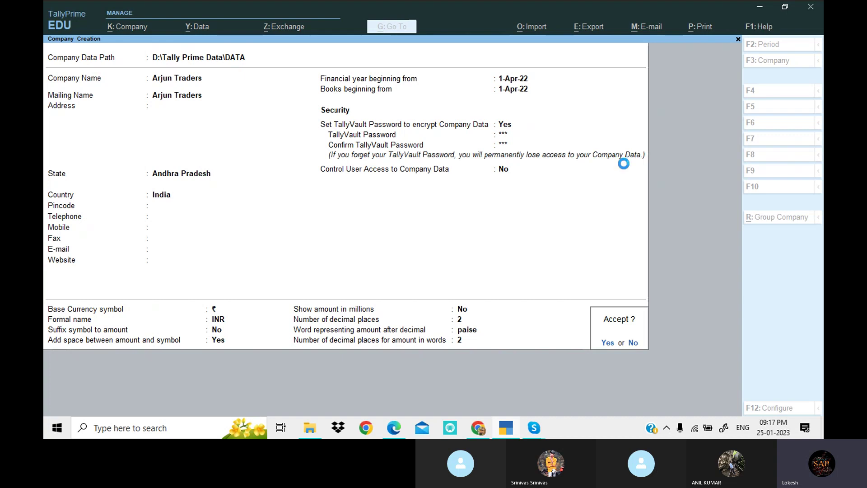
key("Return")
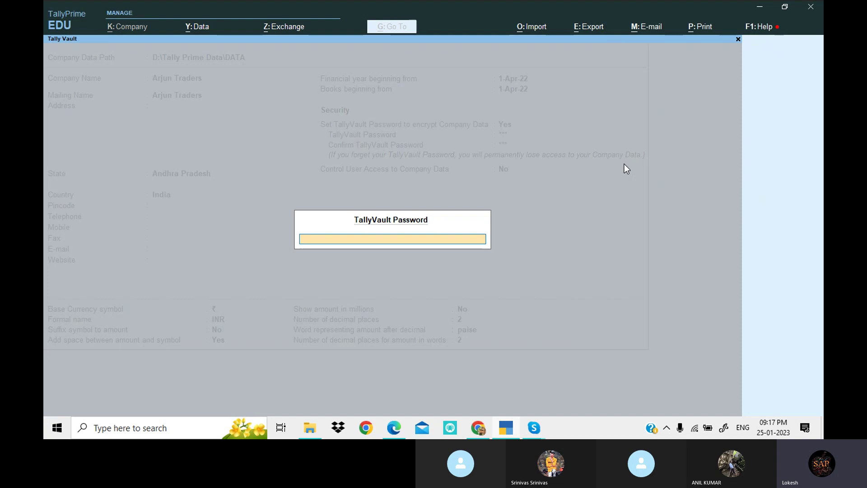
Enter the TallyVault password to unlock the new company and accept its default company features.
type("***")
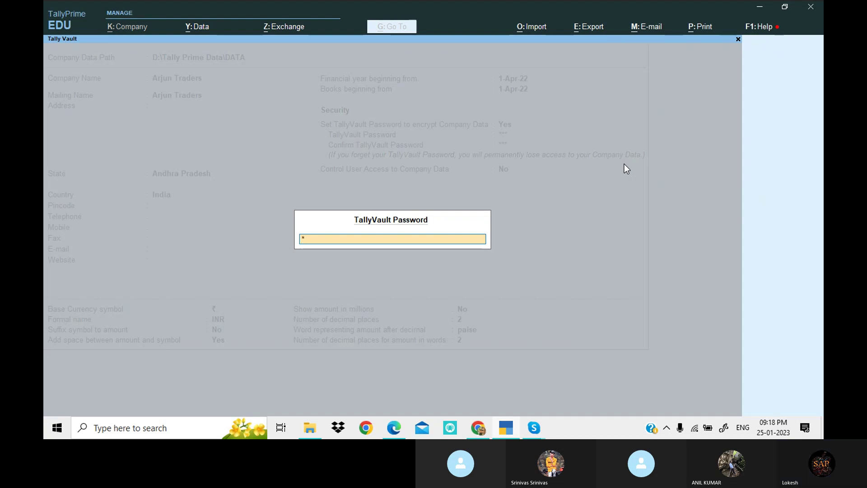
key("Return")
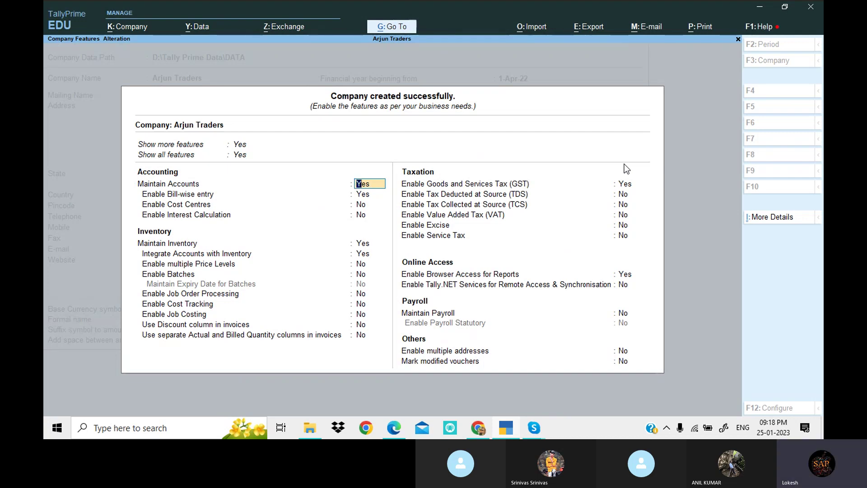
key("ctrl+a")
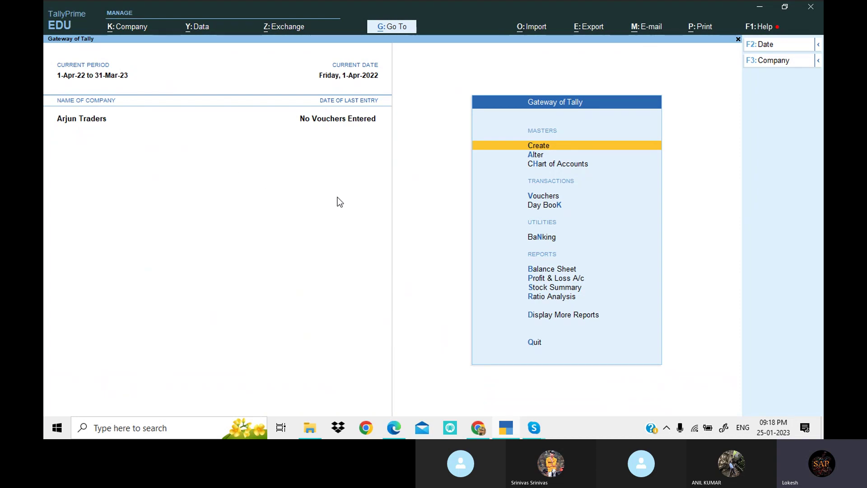
Shut the company Arjun Traders and confirm the closure.
key("Up")
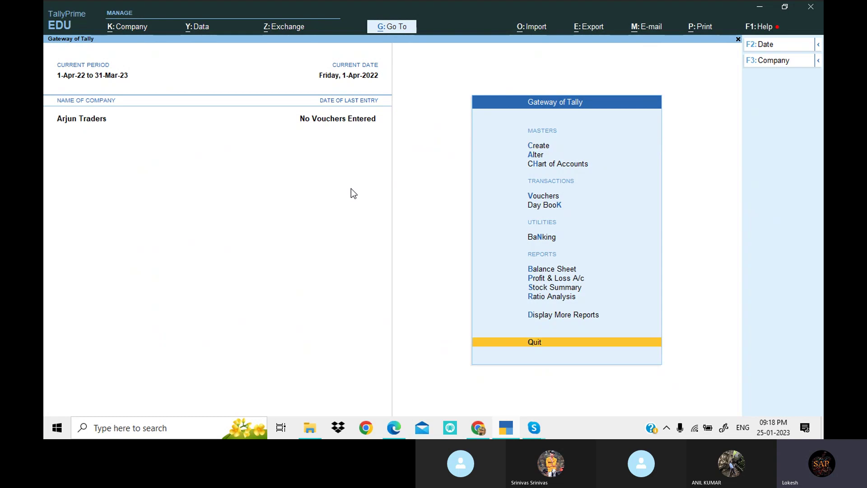
left_click(778, 61)
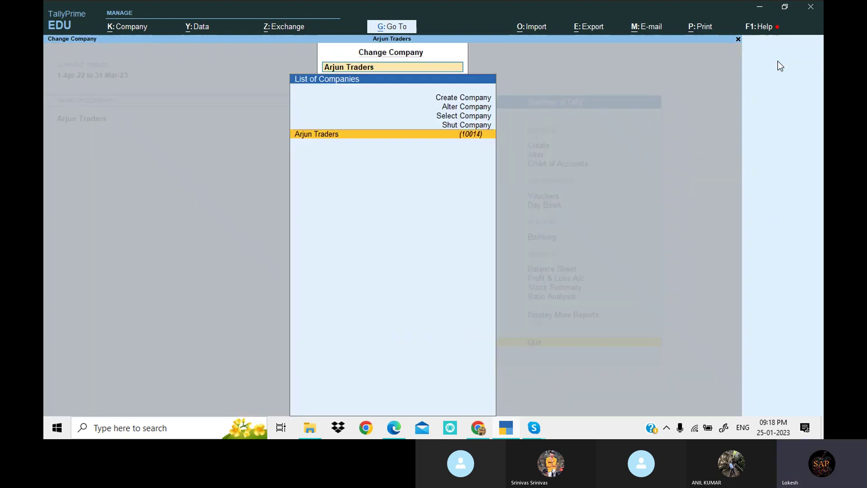
key("Up")
key("Return")
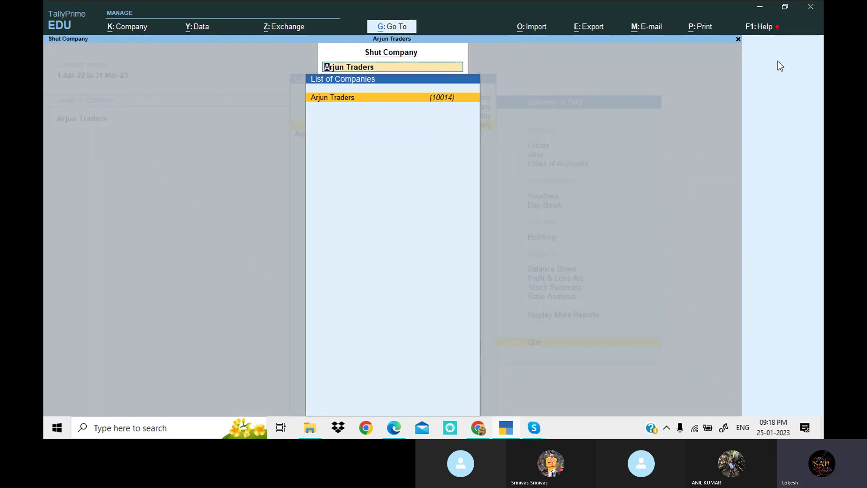
key("Return")
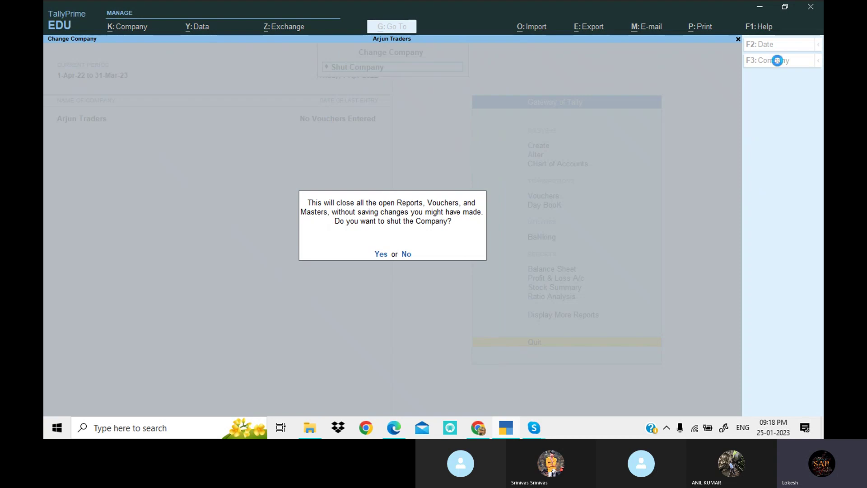
key("y")
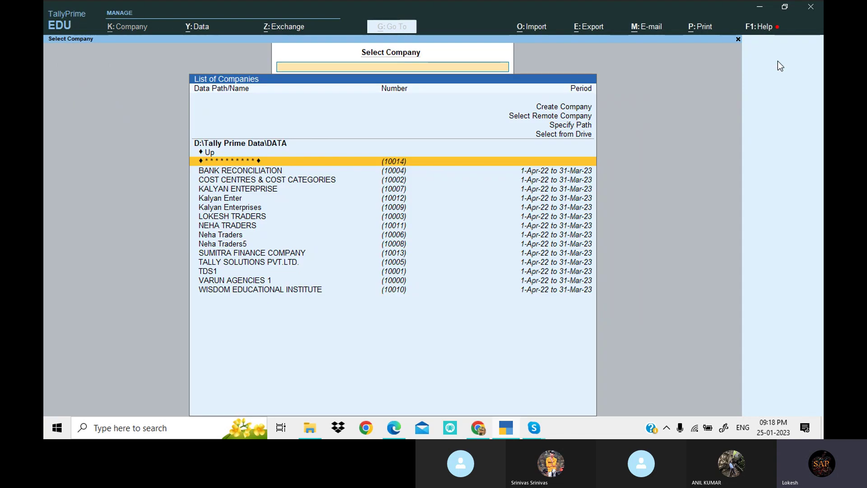
Look through the list of companies to examine how the encrypted company is listed compared with the others.
key("Down")
key("Down")
key("Down")
key("Down")
key("Down")
key("Down")
key("Down")
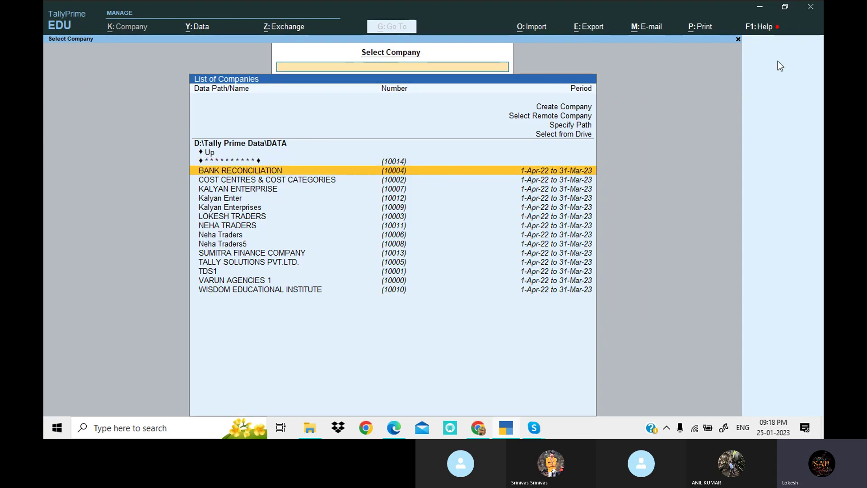
key("Down")
key("Down")
key("Down")
key("Down")
key("Down")
key("Down")
key("Down")
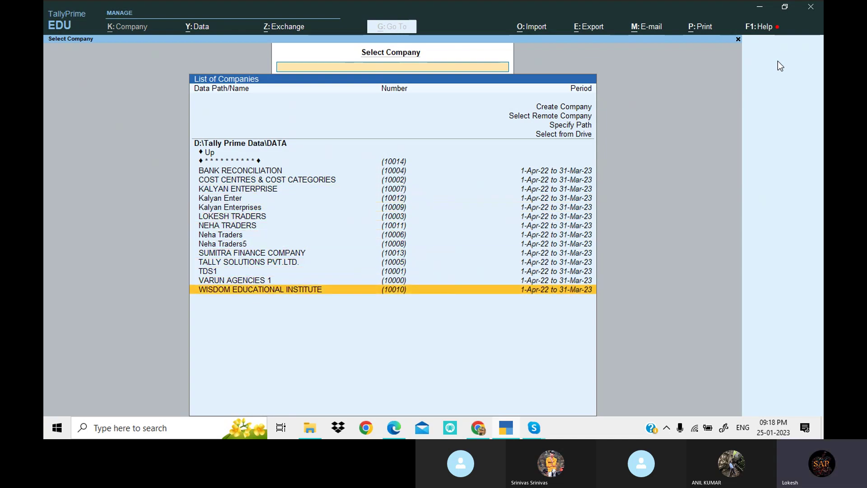
key("Up")
key("Home")
key("Up")
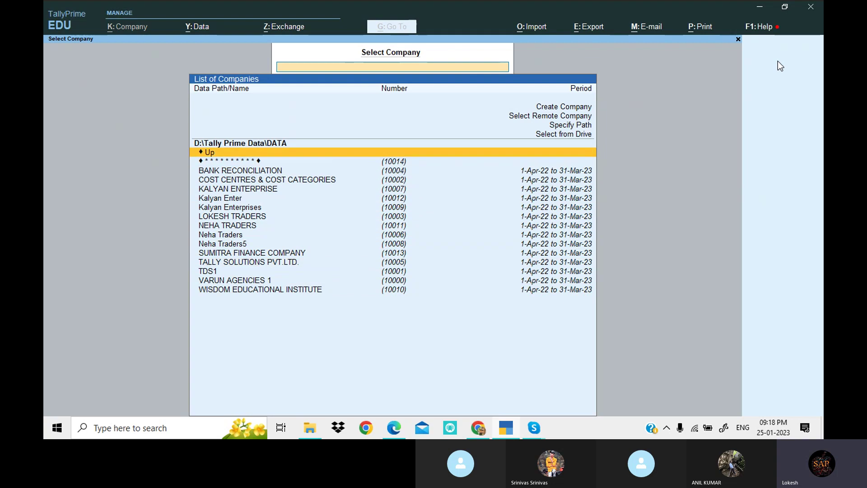
Open the encrypted company numbered 10014 by entering its TallyVault password.
key("Down")
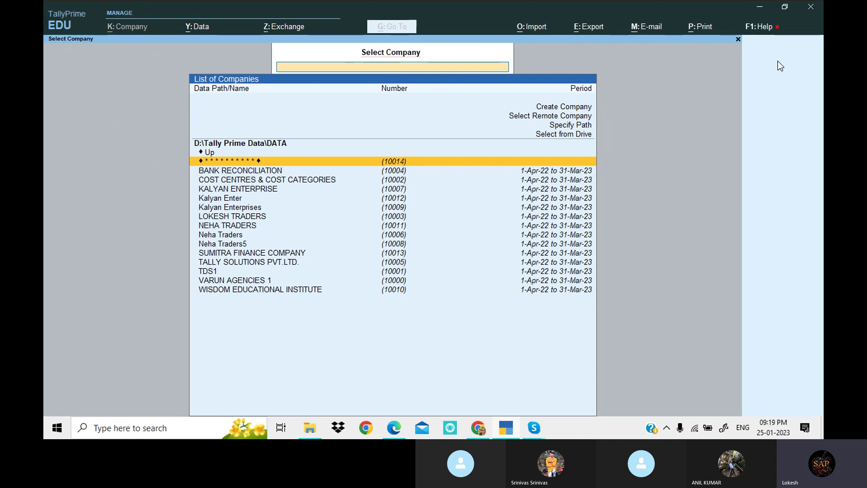
key("Return")
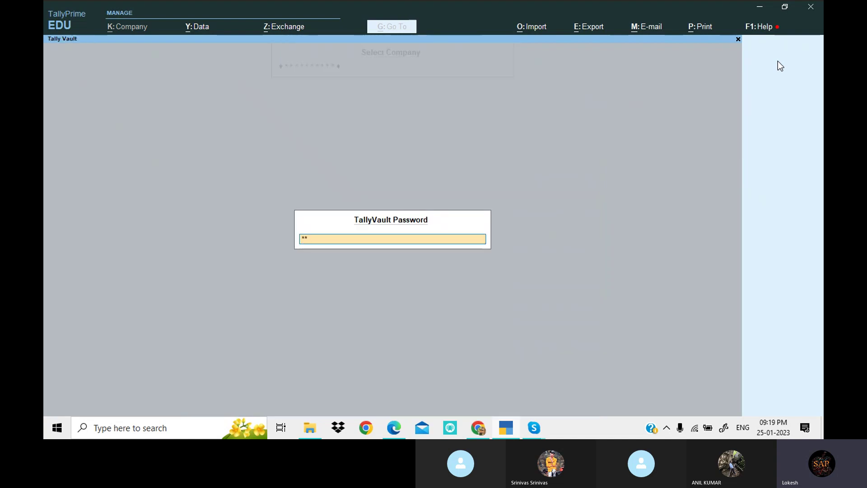
key("Return")
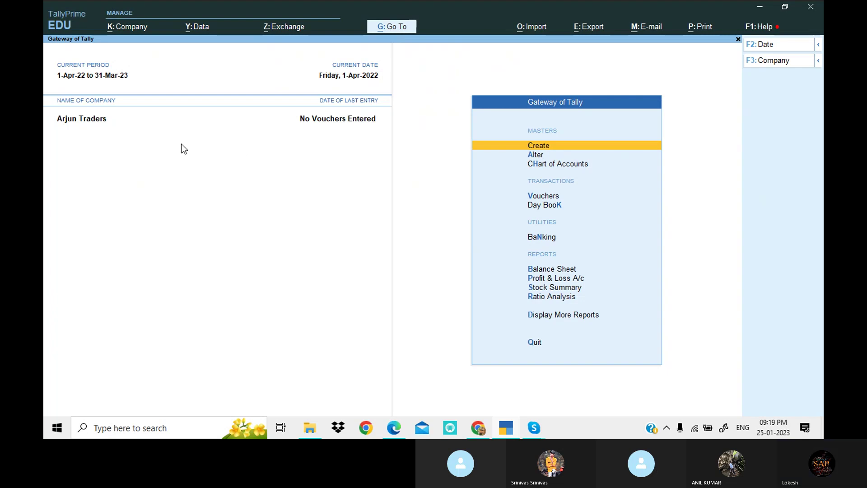
Shut the open company Arjun Traders and confirm closing it.
left_click(788, 63)
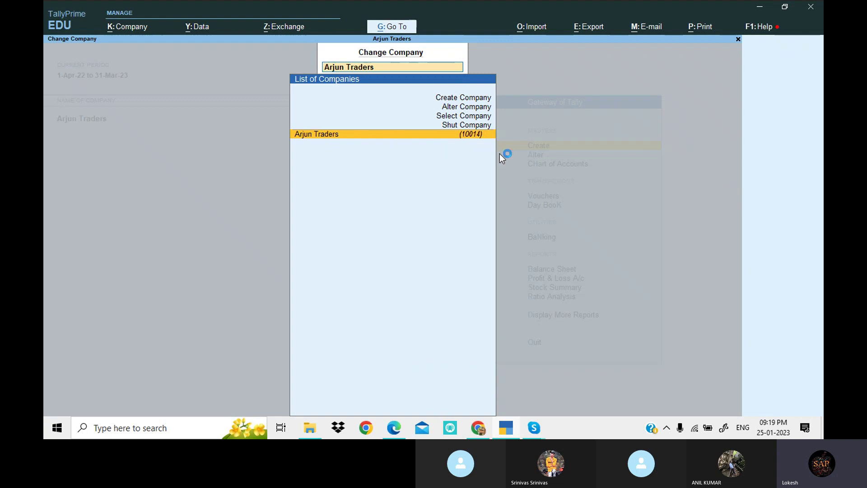
key("Up")
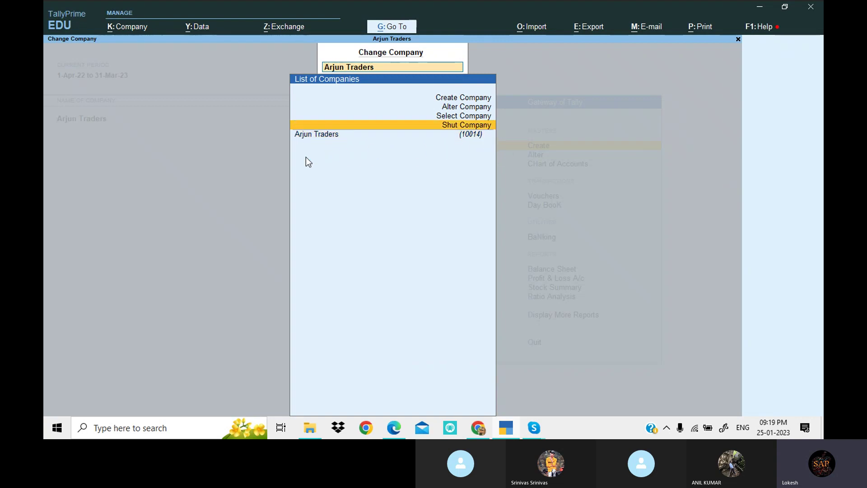
key("Return")
key("Return")
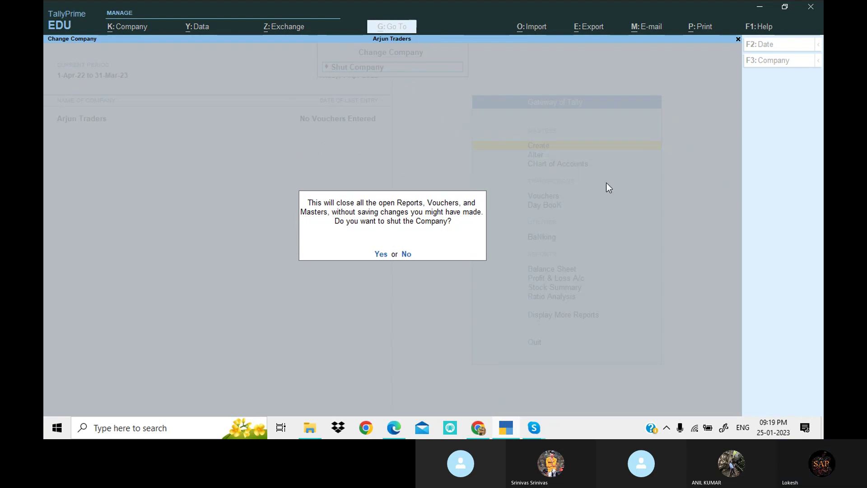
key("y")
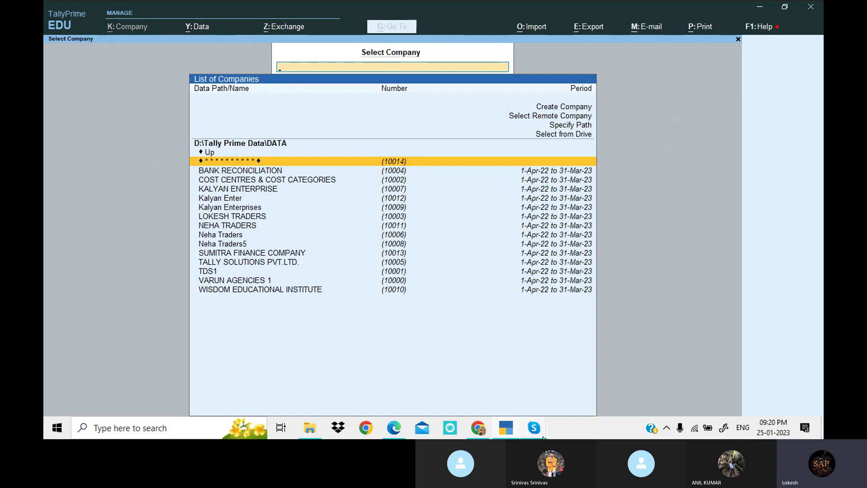
Switch to the Skype call window of the group TALLY PRIME BATCH 26.
mouse_move(532, 421)
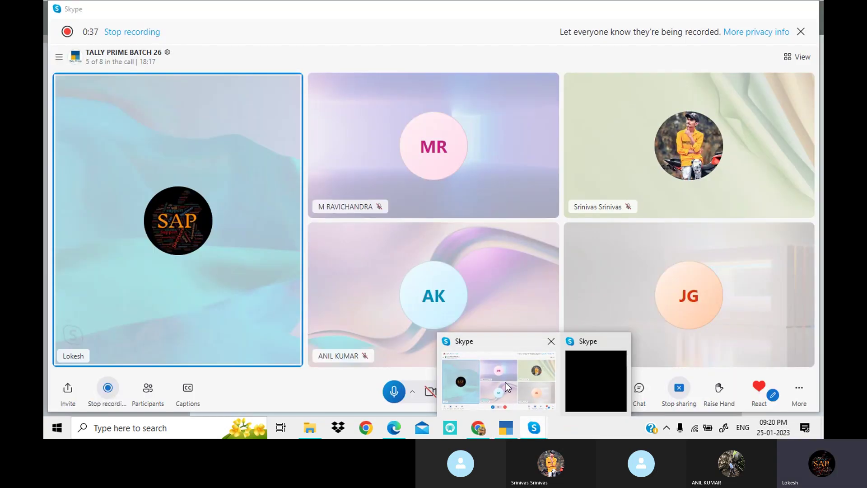
left_click(506, 382)
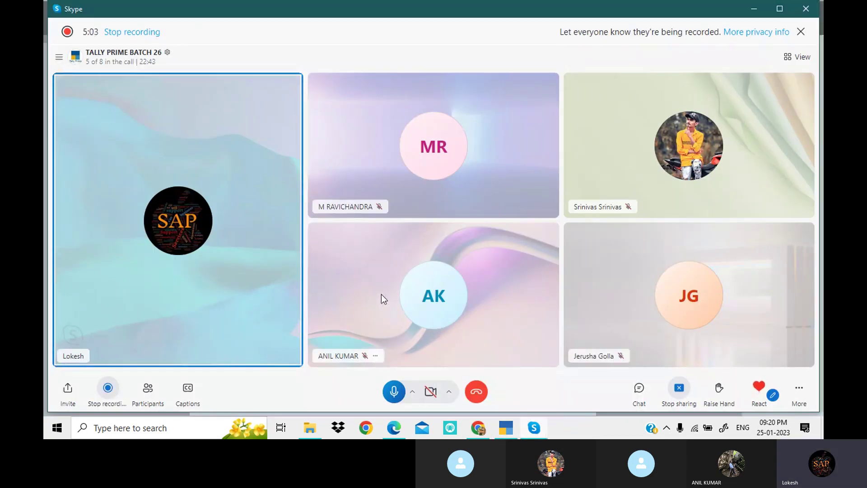